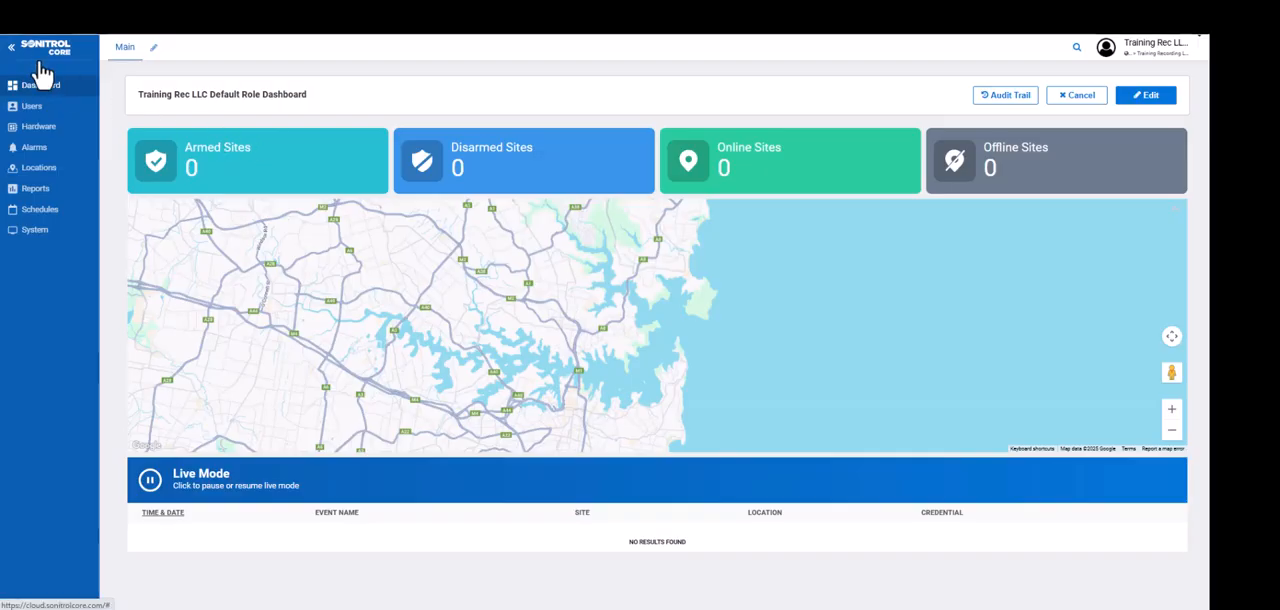
Open the Training Recording LLC hardware profile for editing
click(35, 132)
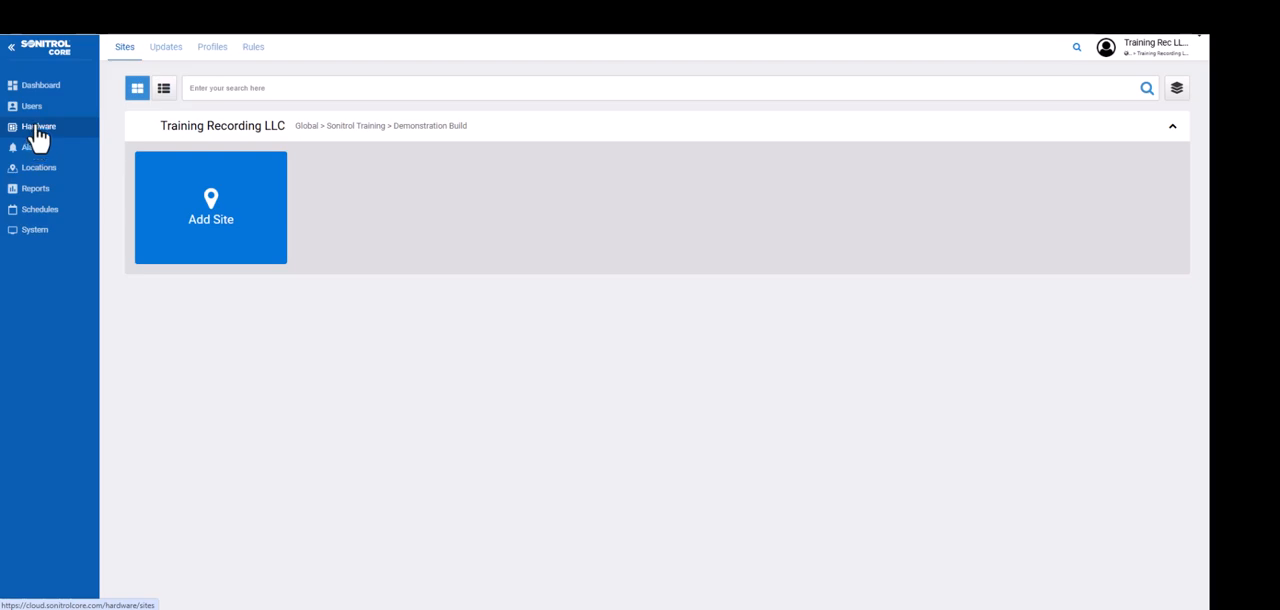
click(214, 50)
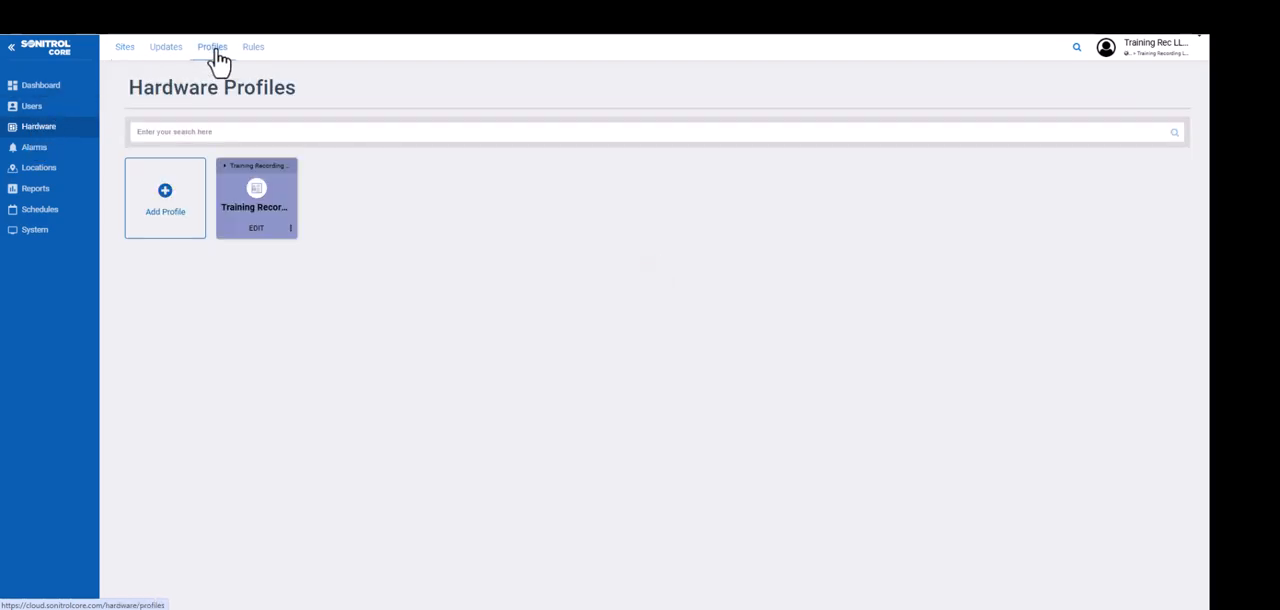
click(256, 230)
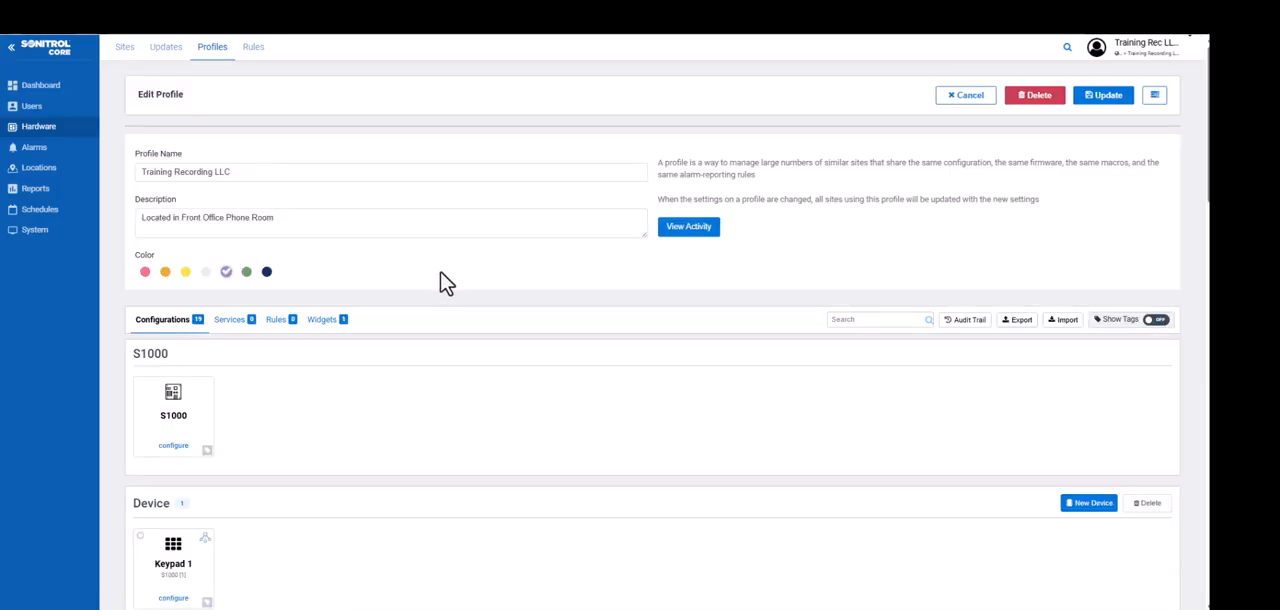
Start adding a new Audio Converter device to the profile, using the Default Template
scroll(434, 286, down, 1)
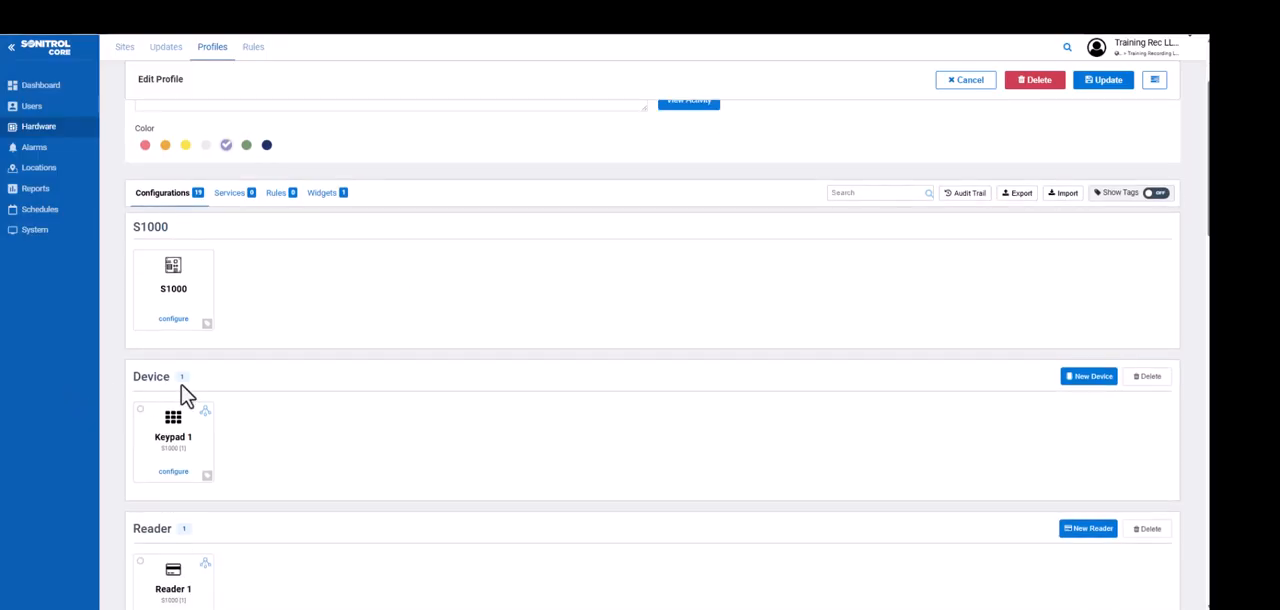
scroll(700, 429, down, 1)
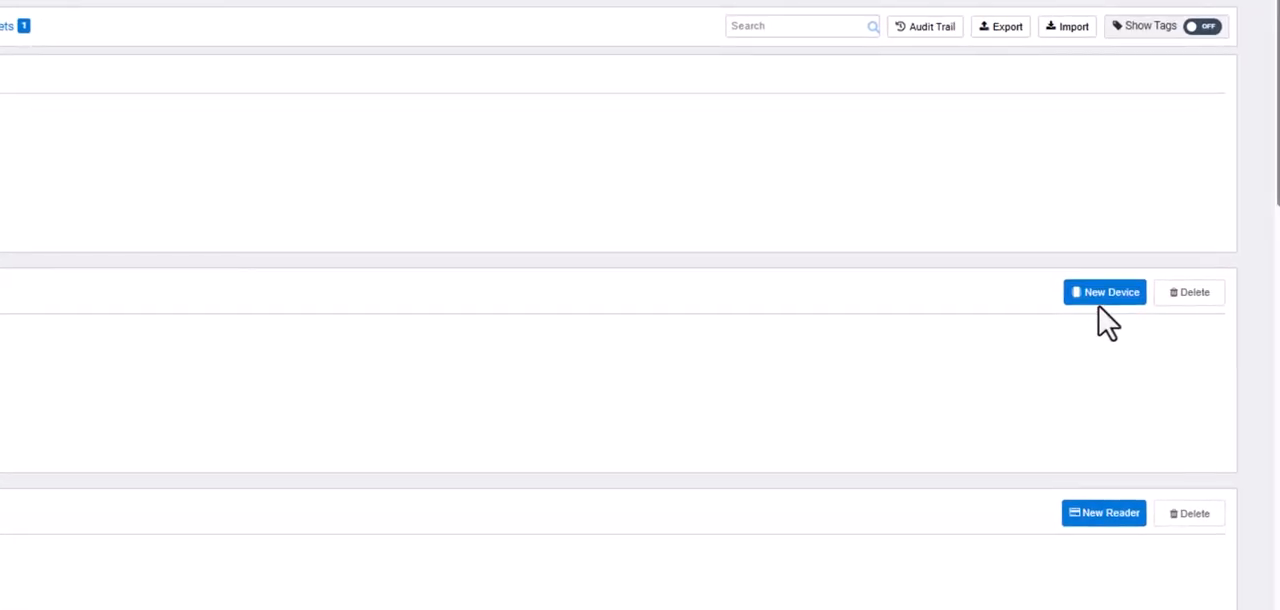
click(1105, 303)
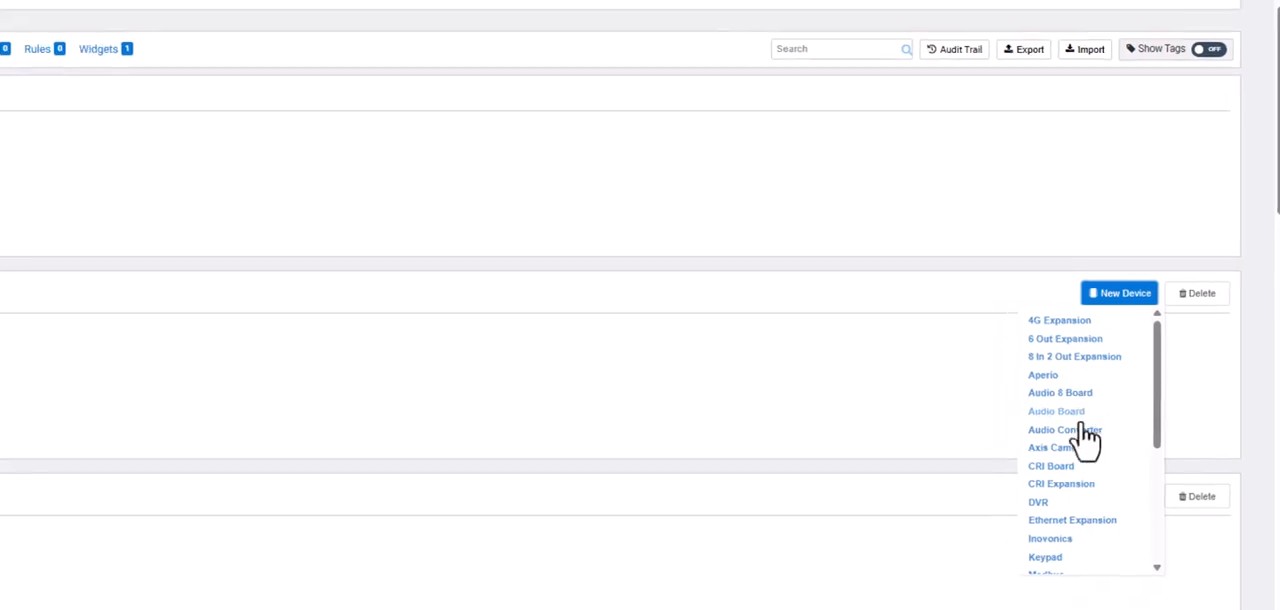
click(1050, 441)
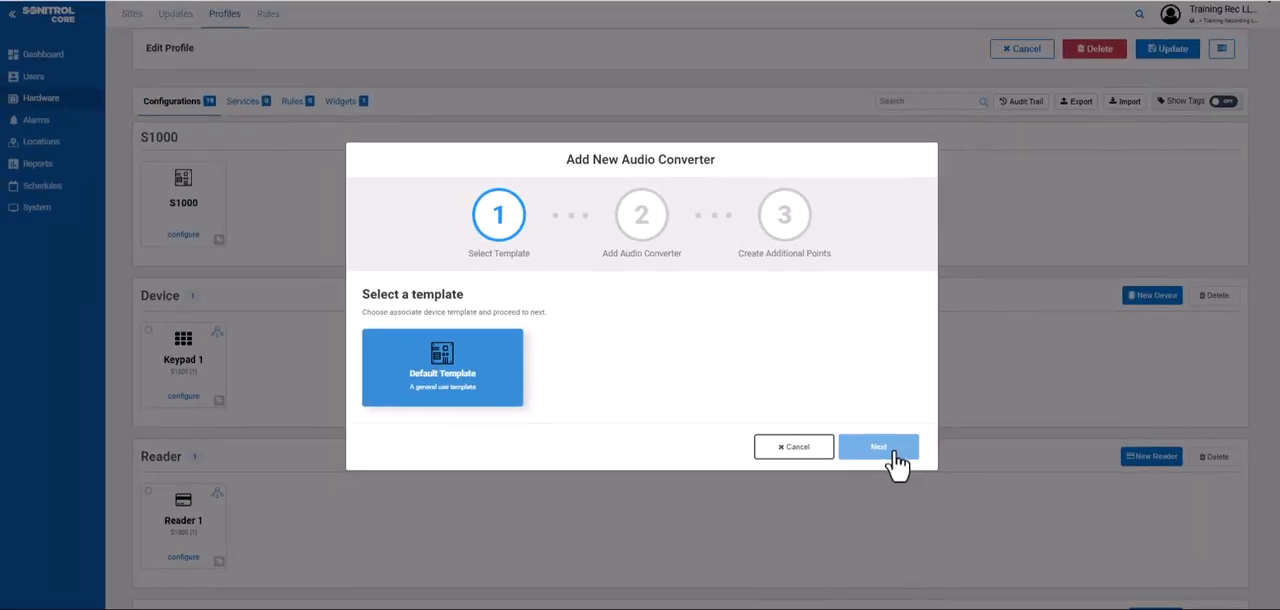
click(878, 449)
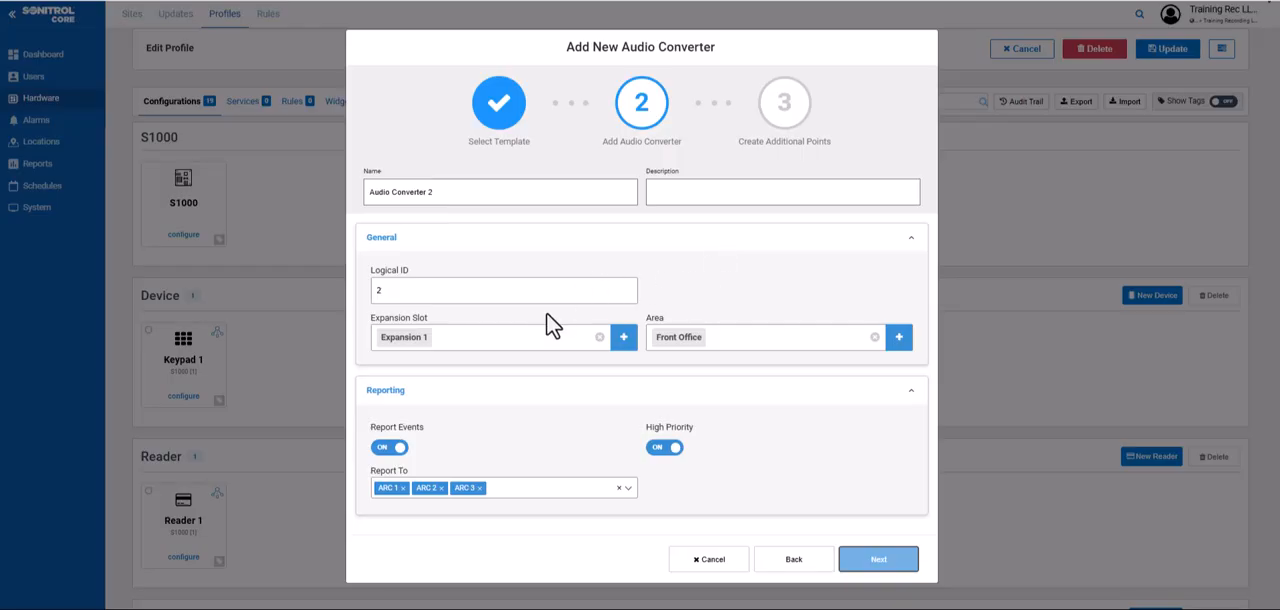
Keep Expansion 1 as the audio converter's expansion slot, select Front Office as its area, and continue to its additional points
click(624, 340)
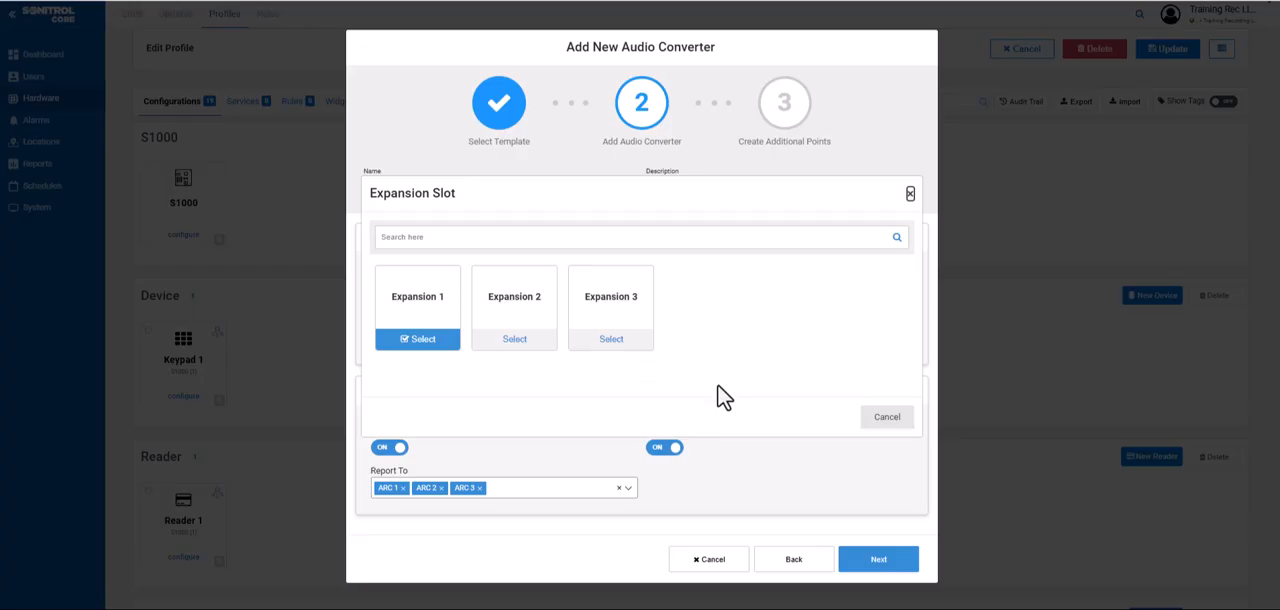
click(896, 424)
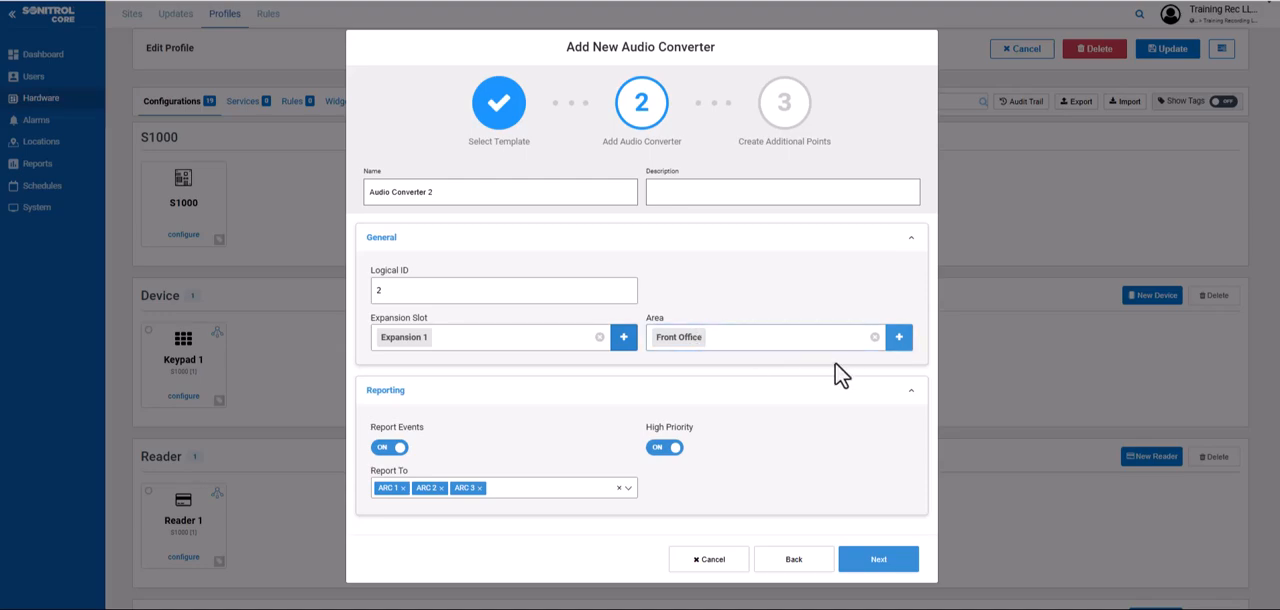
click(898, 337)
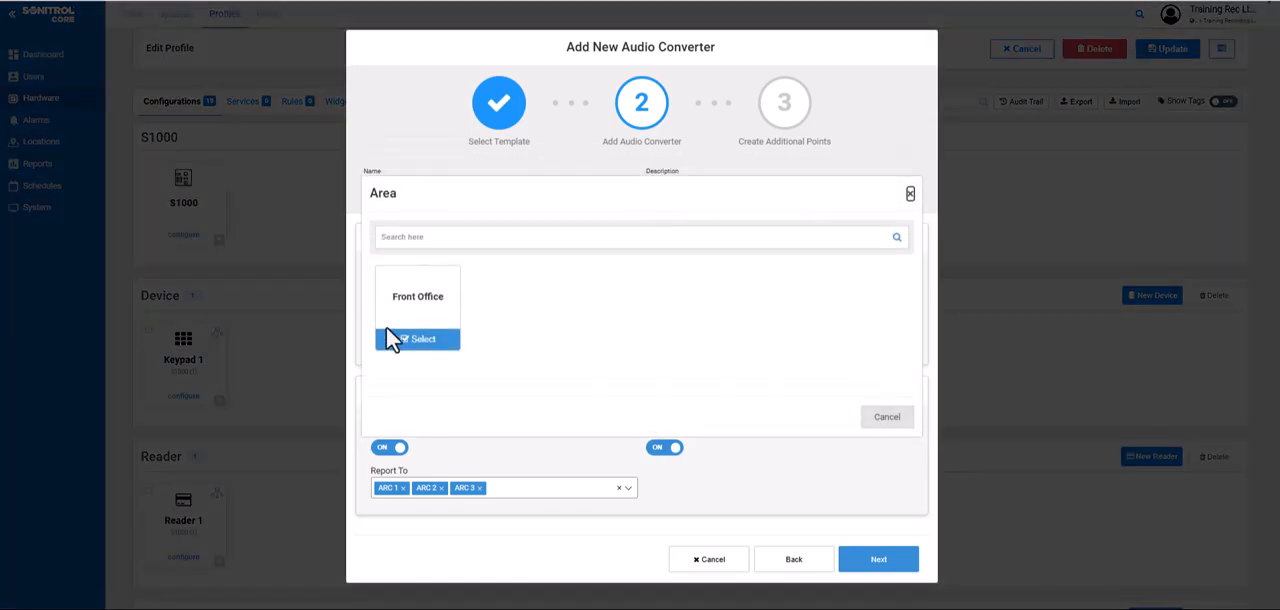
click(452, 345)
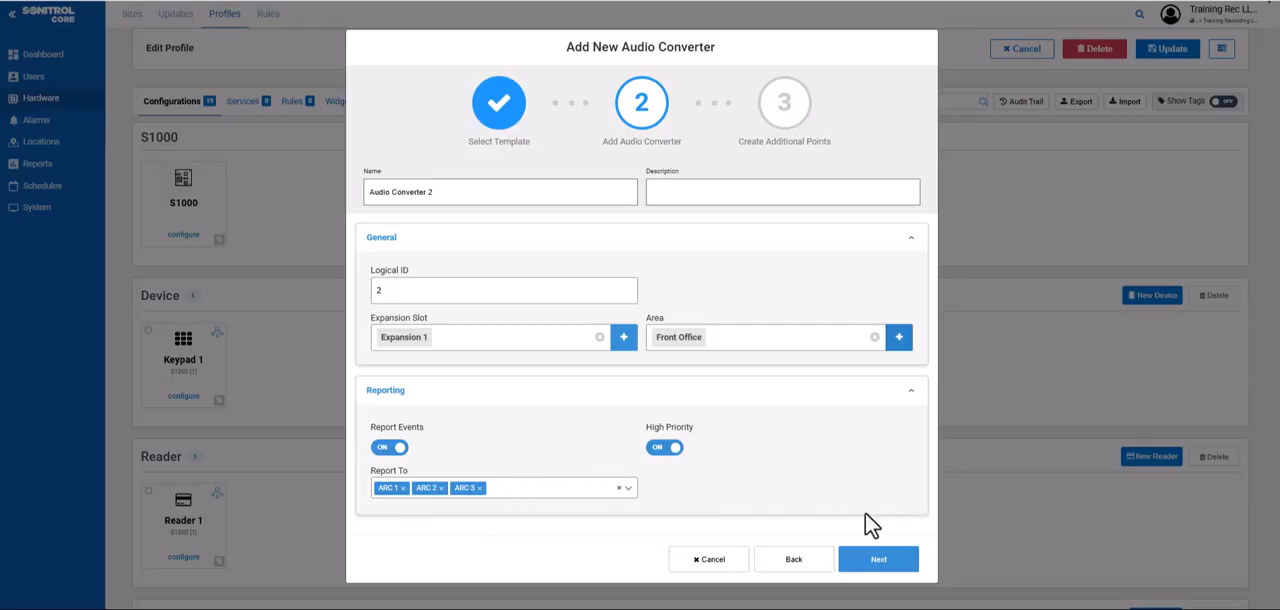
click(882, 566)
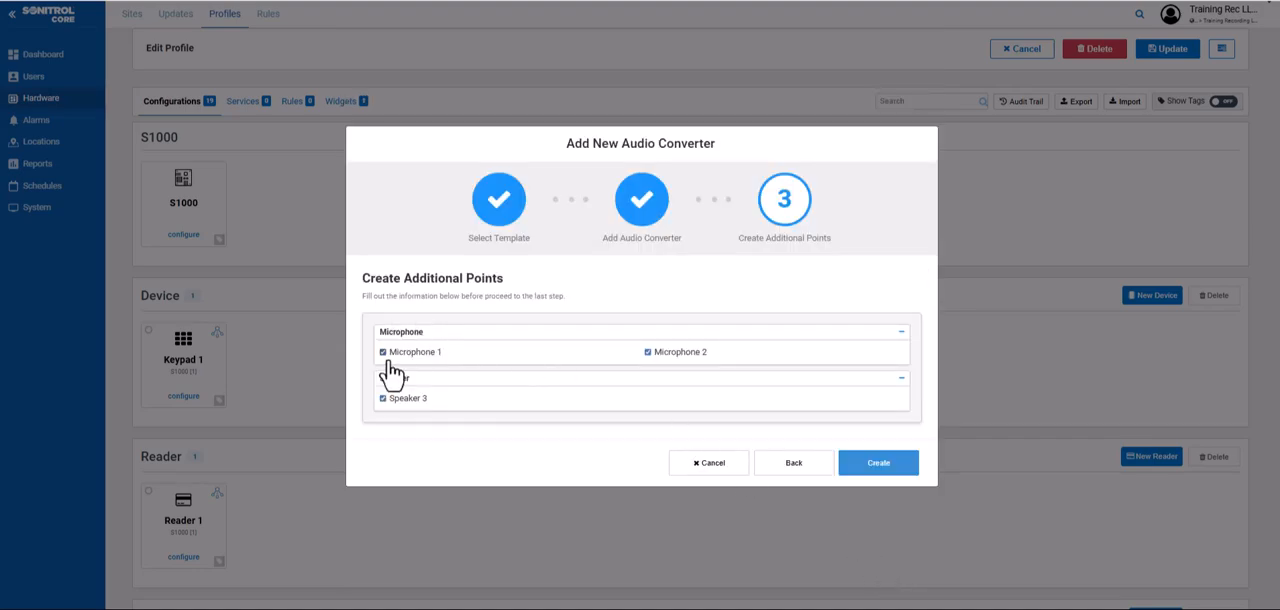
Exclude Microphone 1, Microphone 2 and Speaker 3 from the additional points and create the audio converter
click(383, 352)
click(648, 352)
click(383, 399)
click(886, 472)
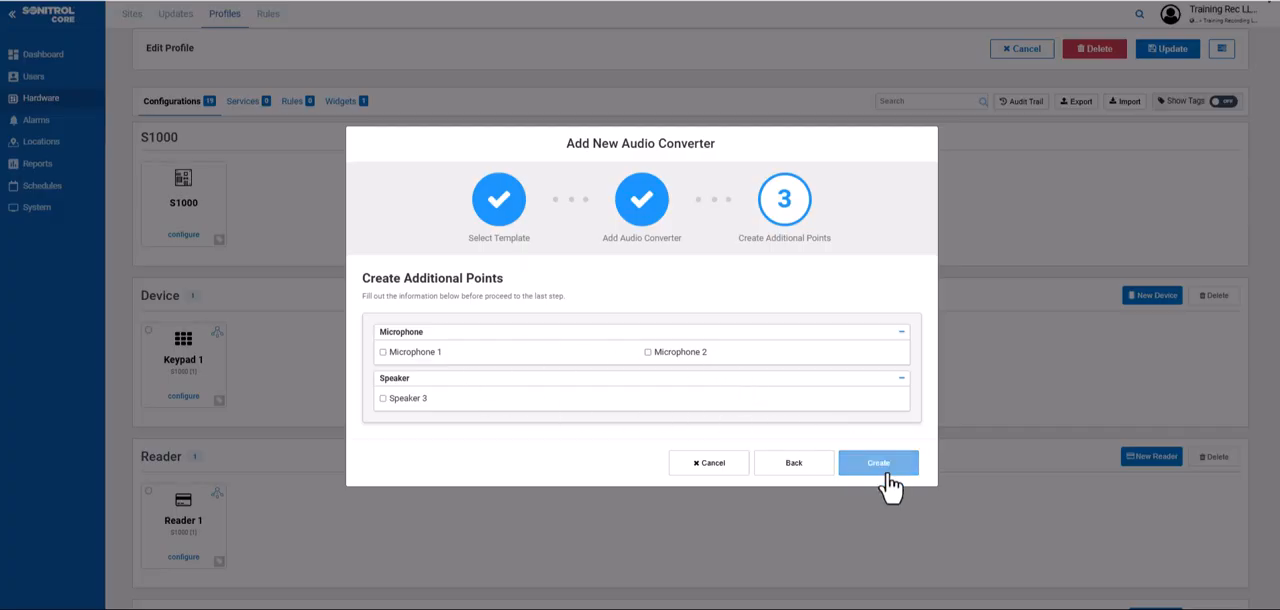
click(886, 478)
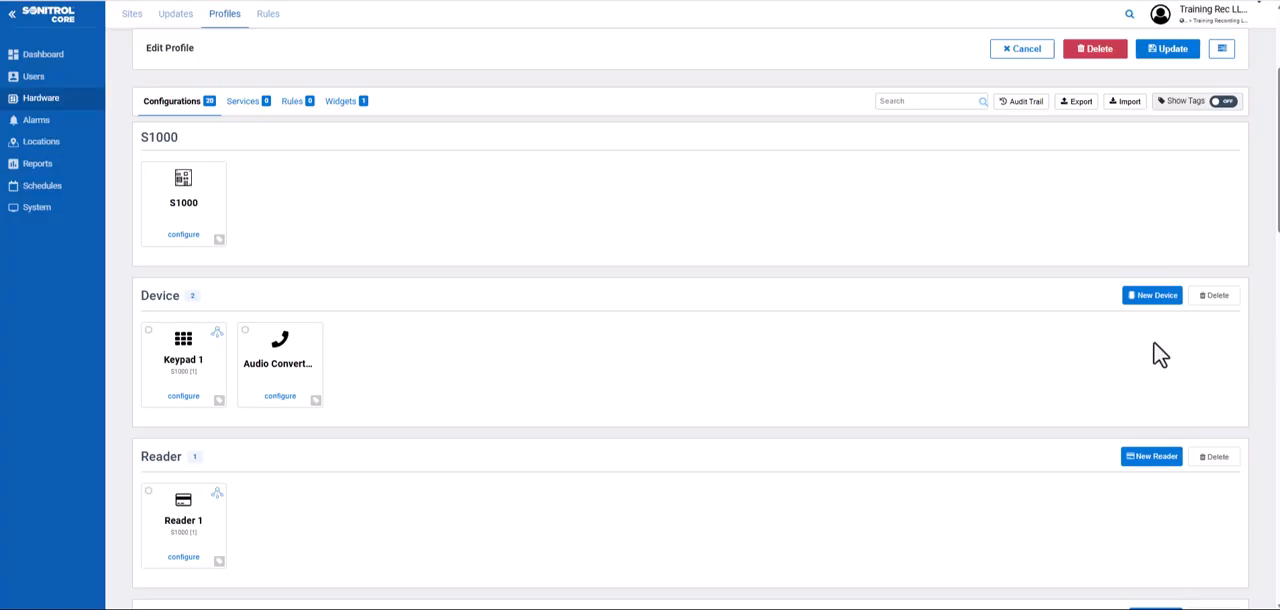
Start adding a new Audio 8 Board device with the No Expansion template
click(1155, 302)
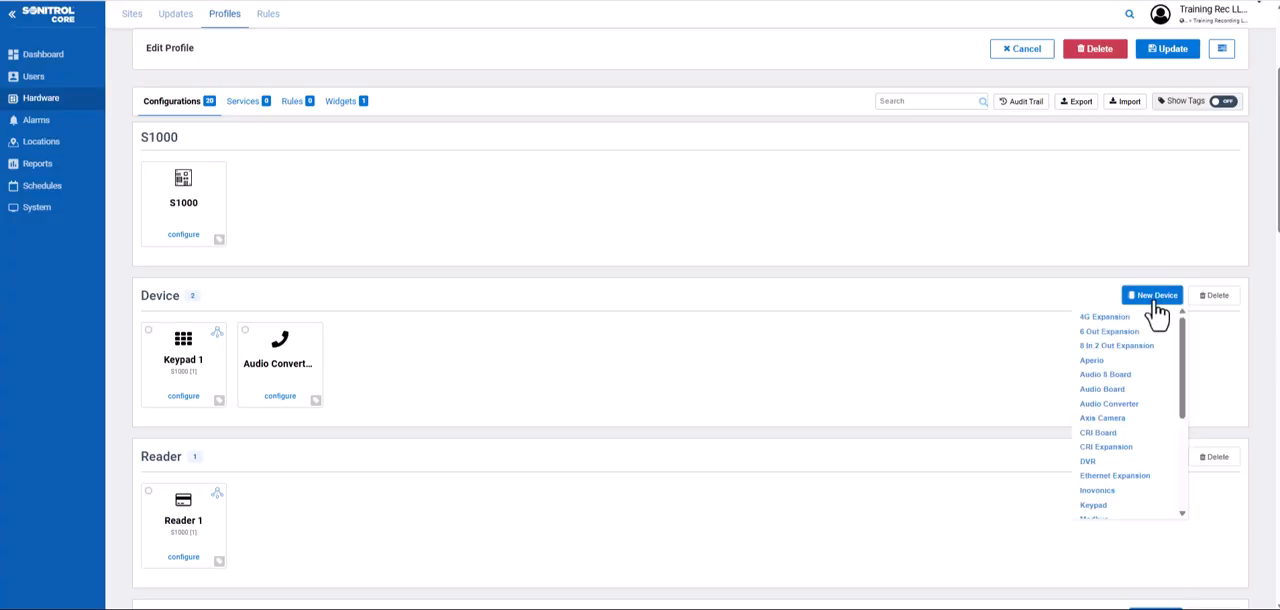
click(1124, 380)
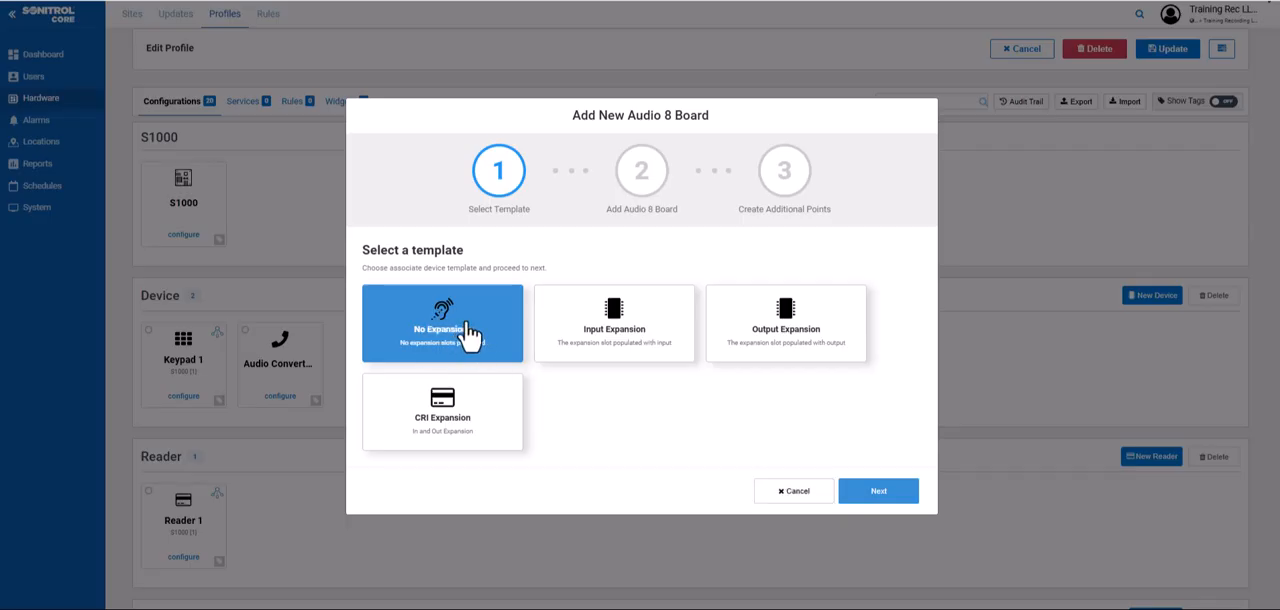
click(884, 494)
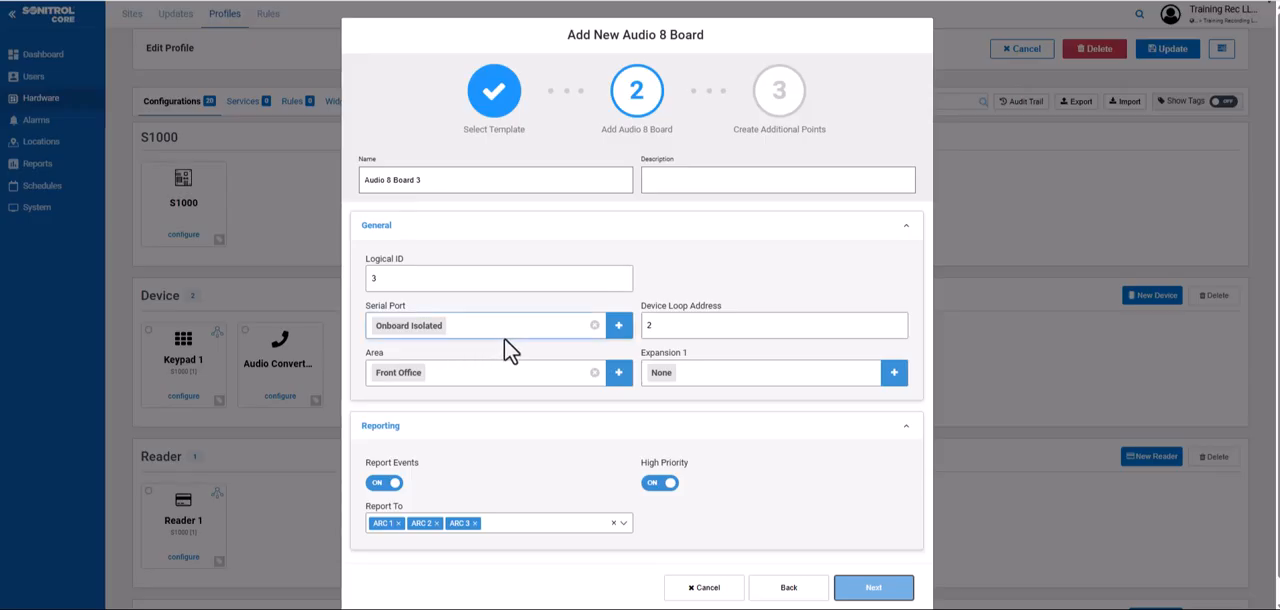
Set the Audio 8 Board's serial port to Onboard Non-Isolated and its device loop address to 1
click(646, 318)
text(2)
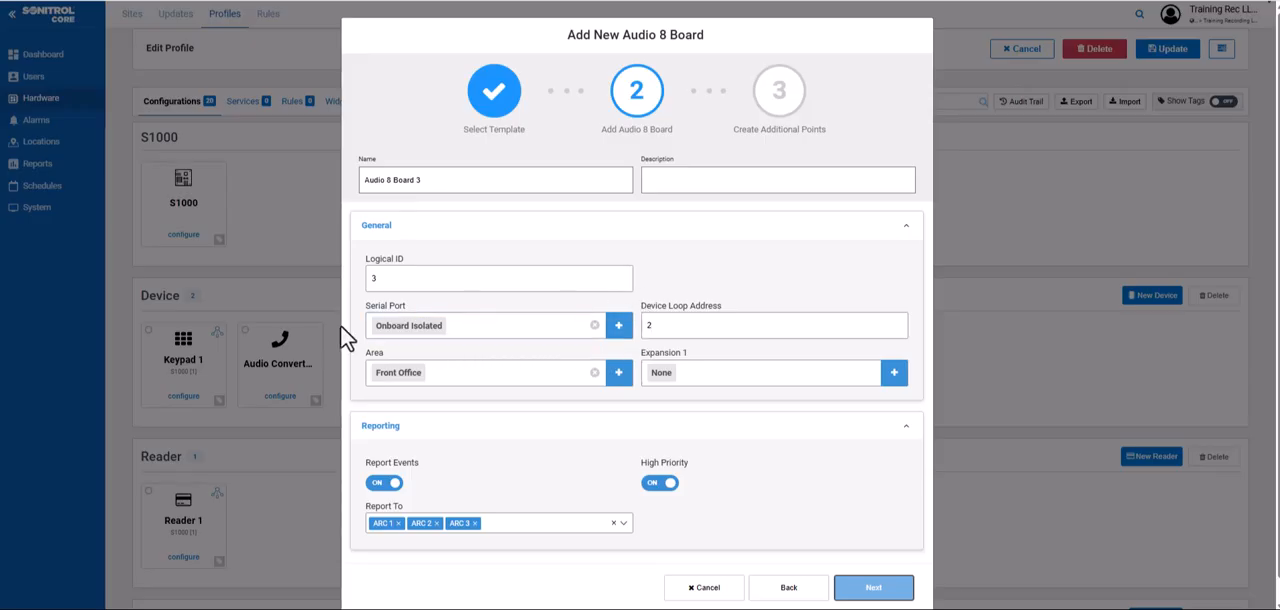
click(618, 328)
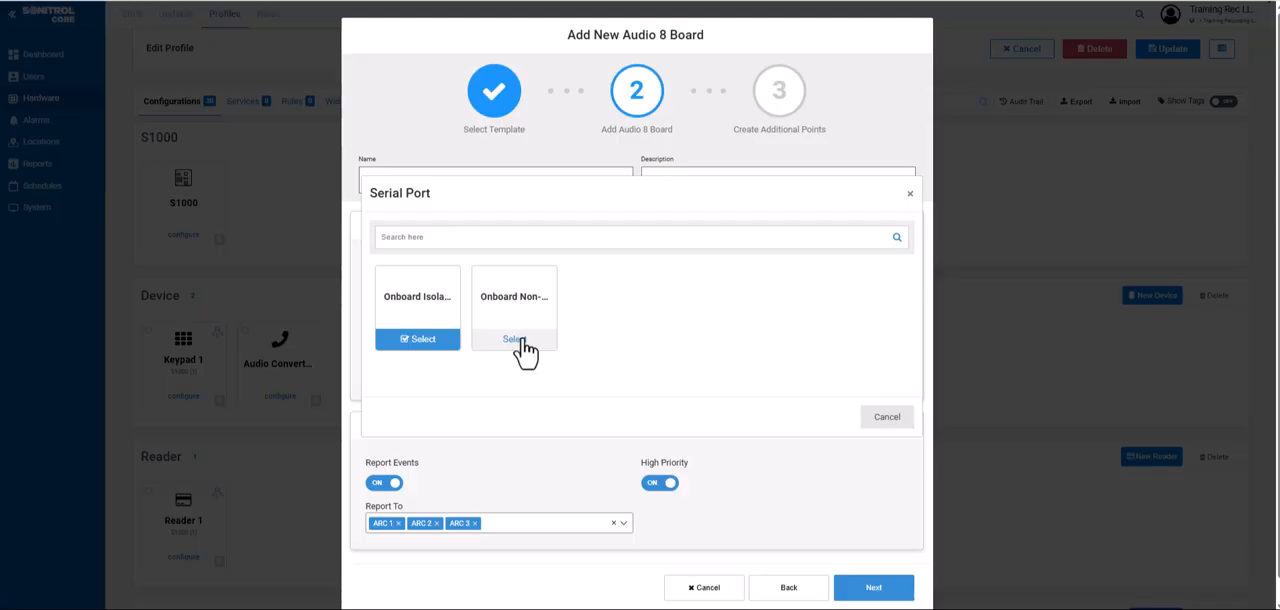
click(513, 340)
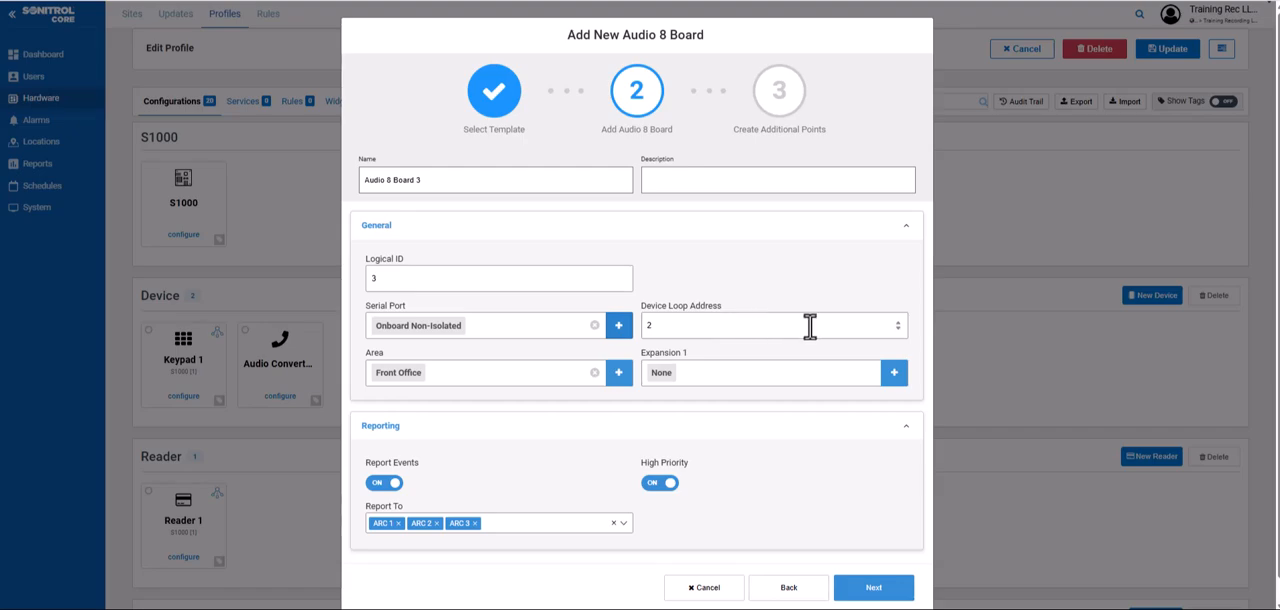
click(898, 329)
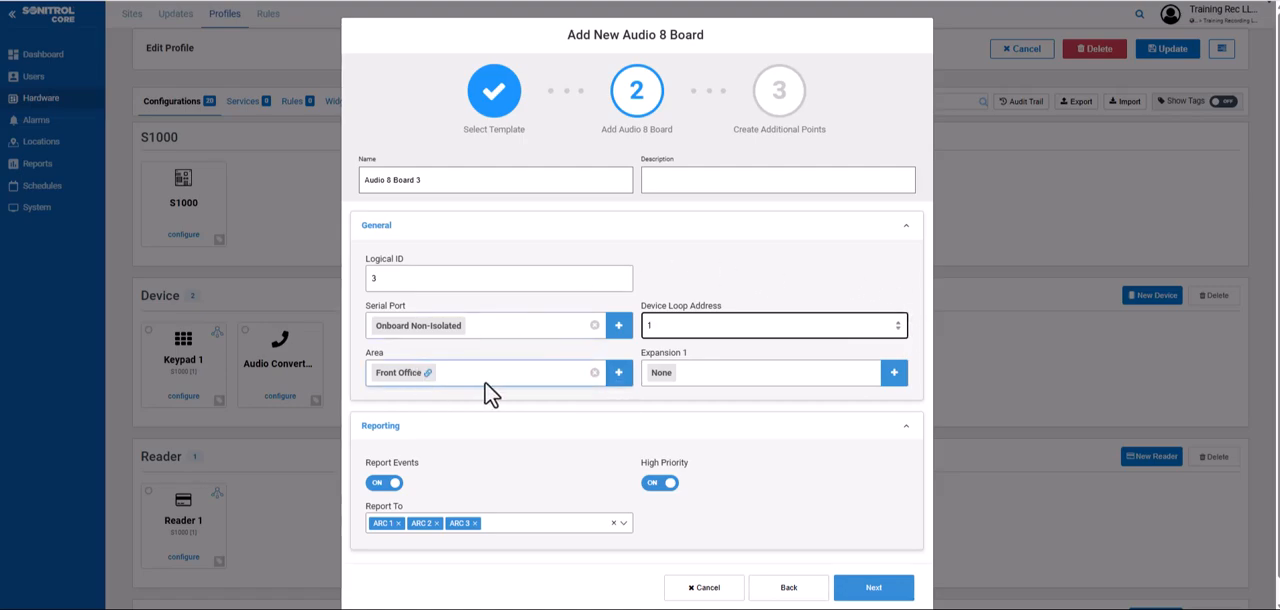
Leave Expansion 1 at None and create the Audio 8 Board with all its offered inputs, outputs and audio detectors
click(894, 379)
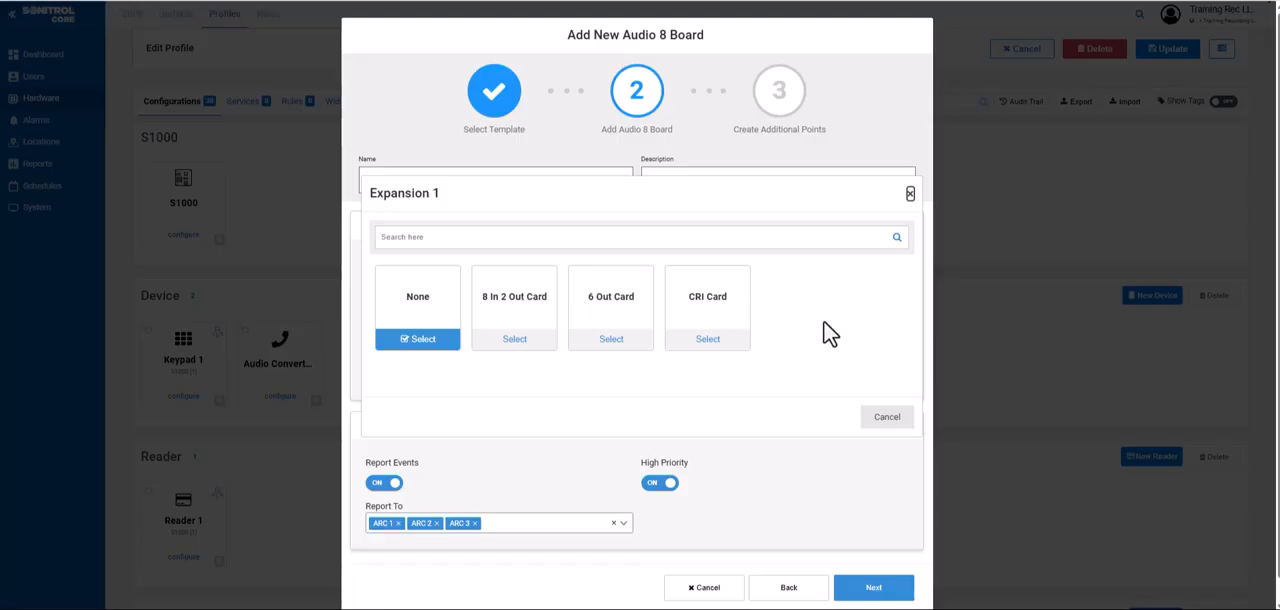
click(889, 420)
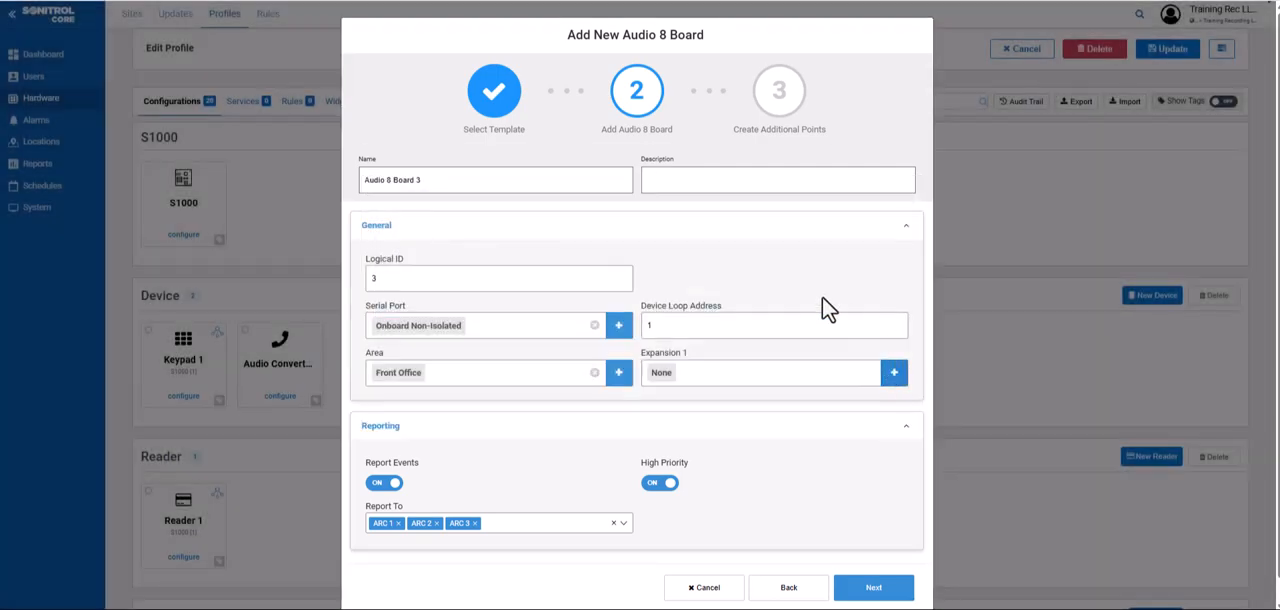
scroll(780, 400, down, 1)
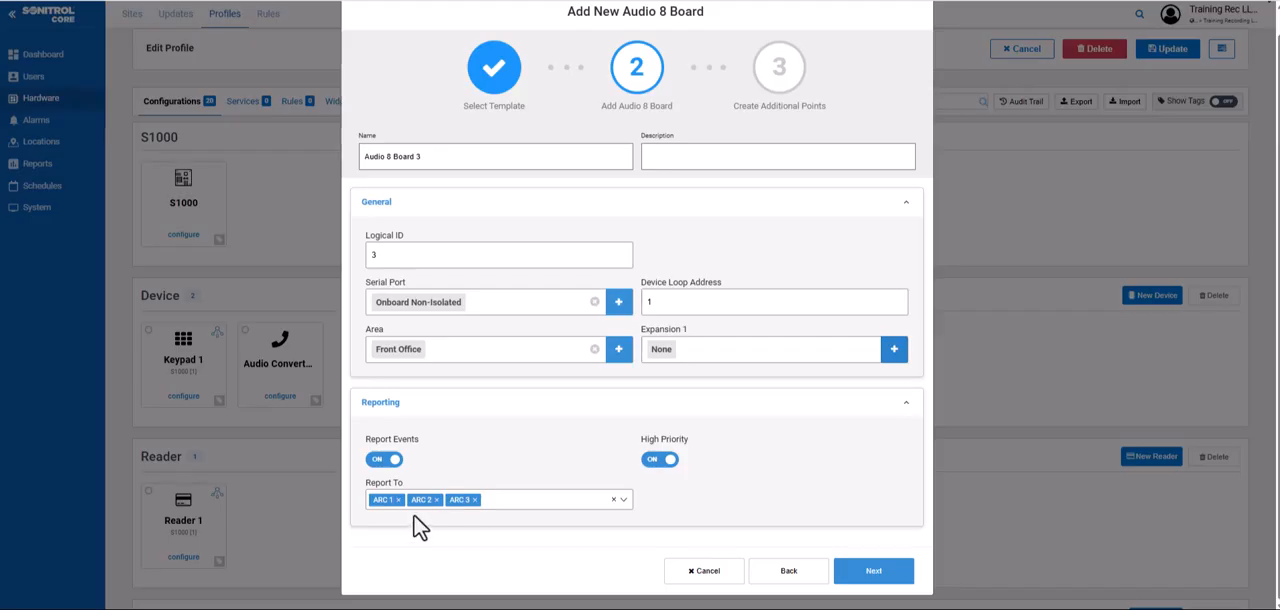
click(874, 578)
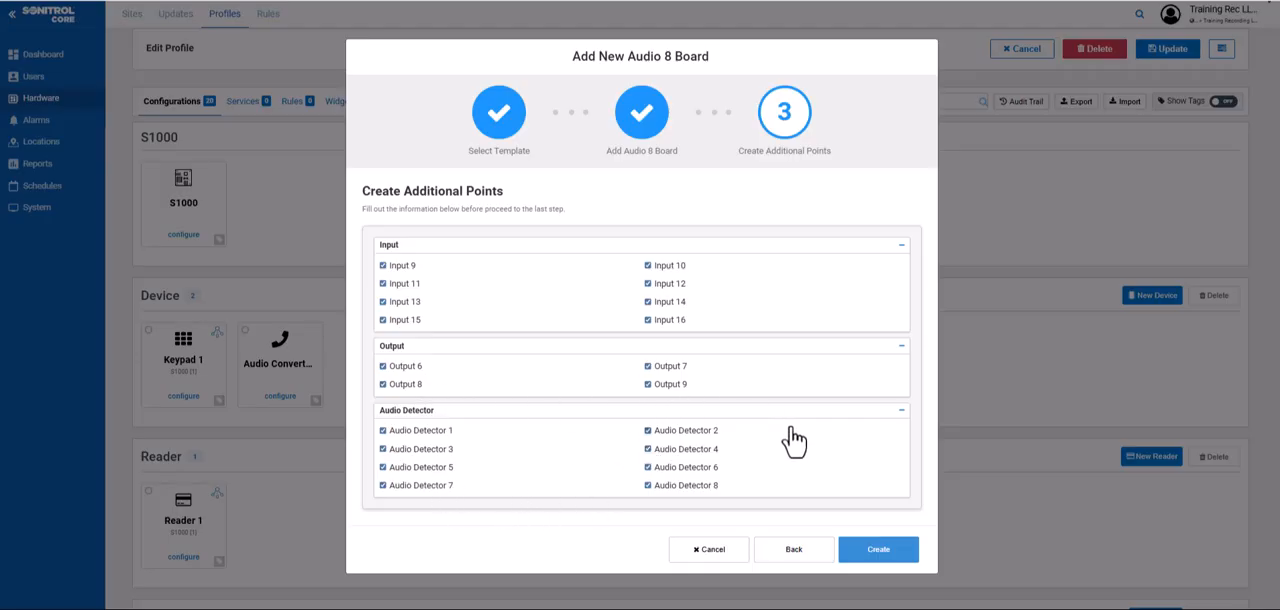
click(880, 560)
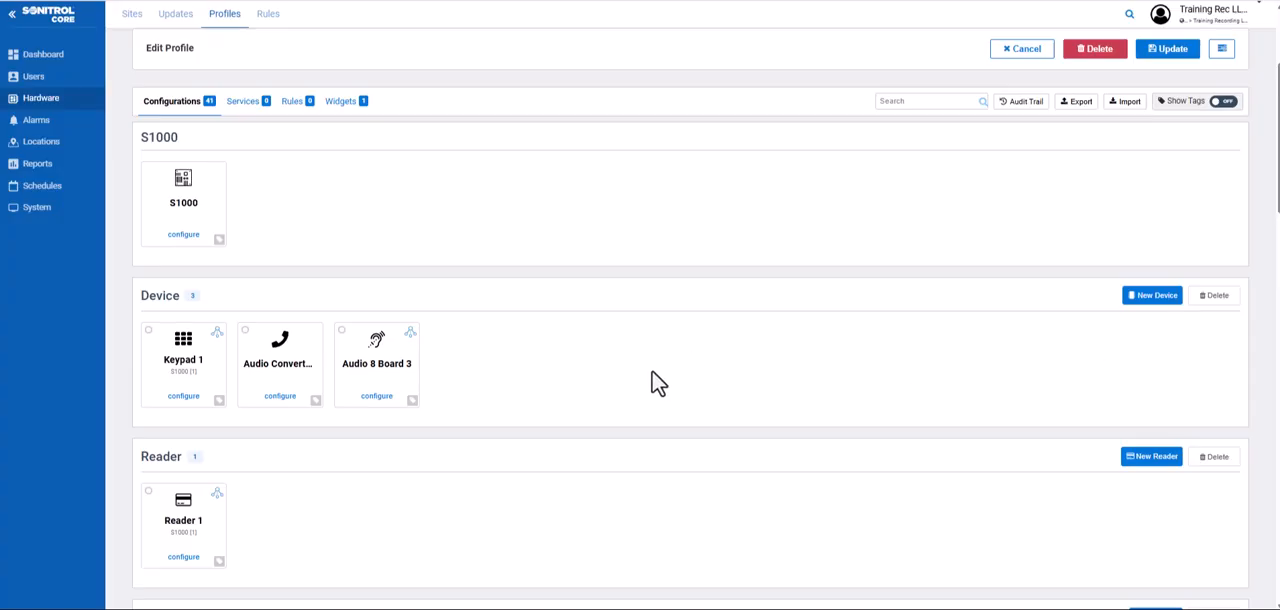
click(1156, 297)
scroll(1127, 405, down, 2)
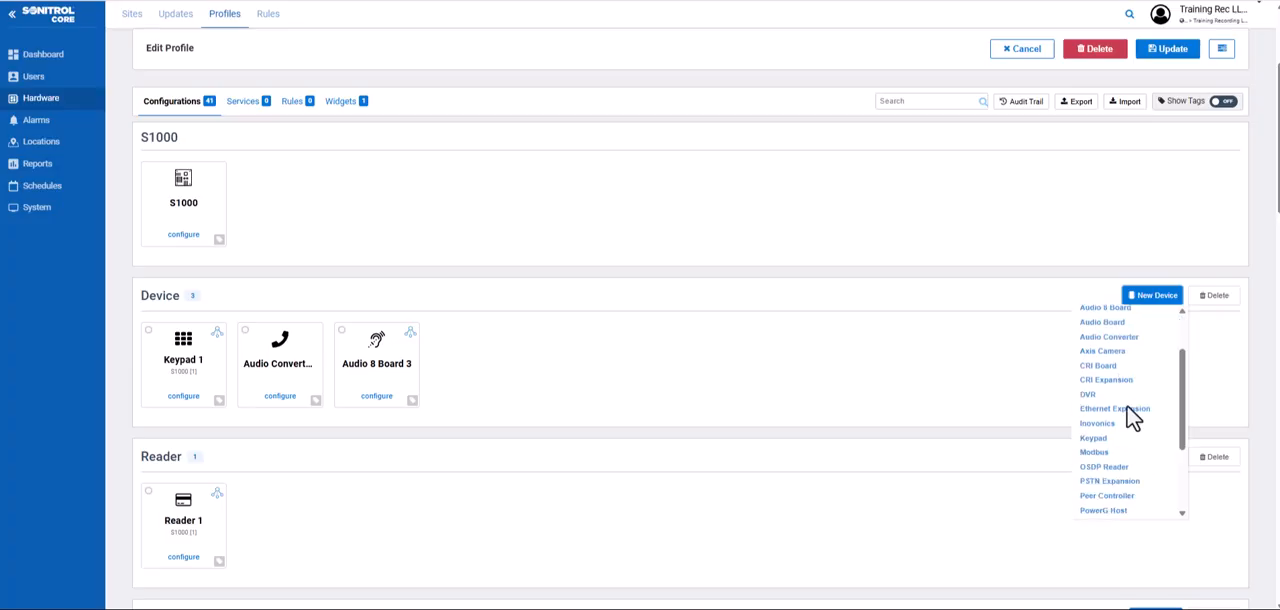
scroll(1122, 445, down, 2)
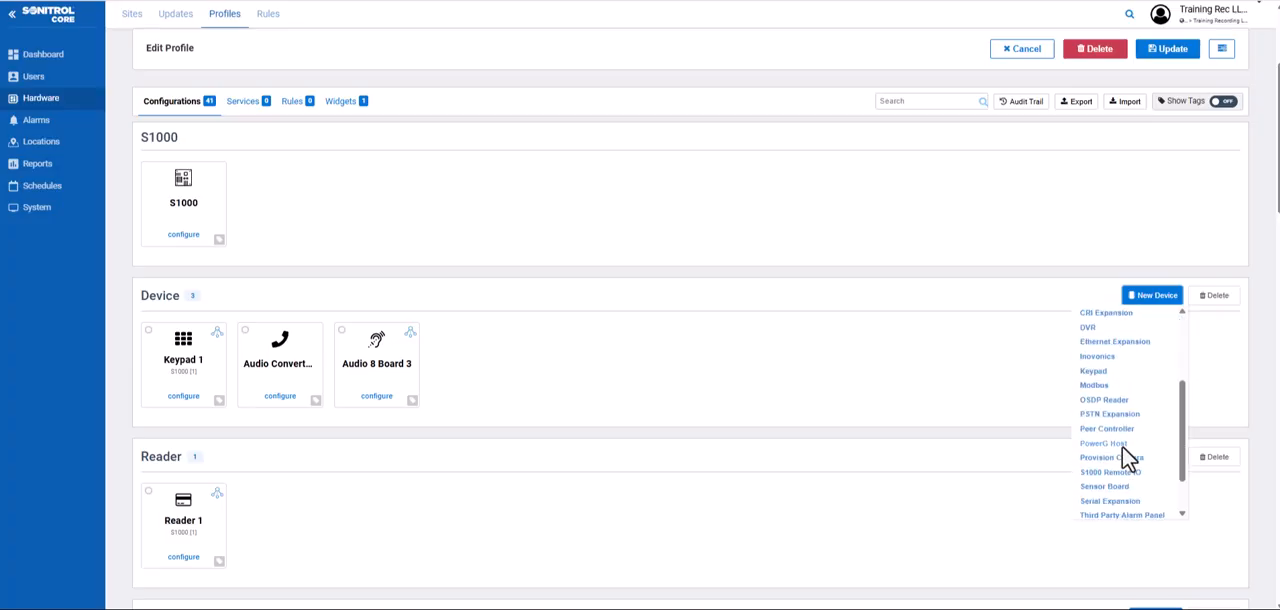
click(1014, 378)
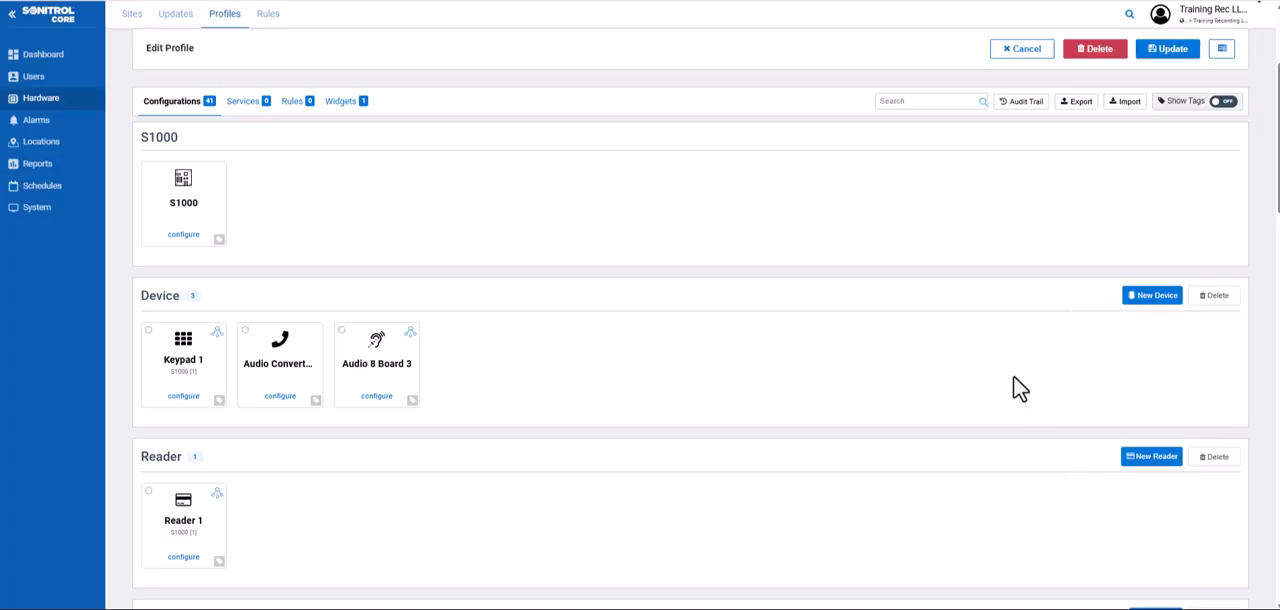